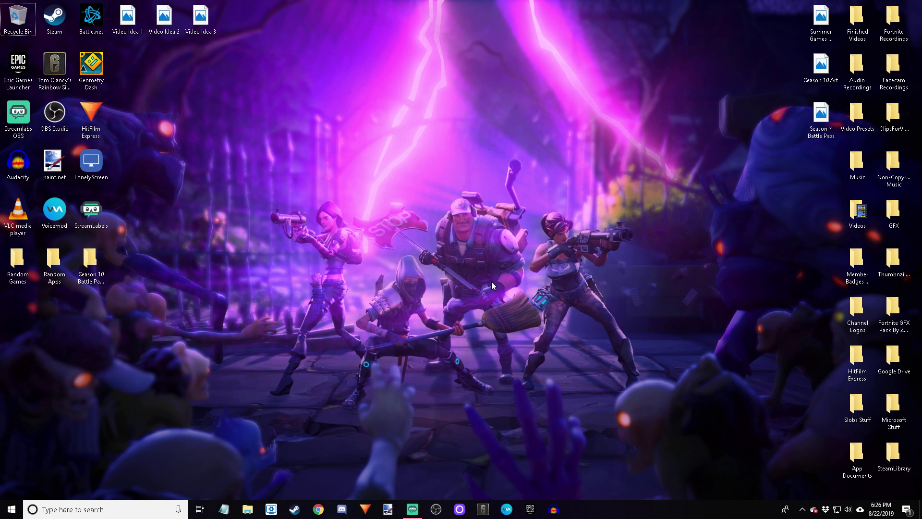
- Open Microsoft Store from Windows Search
left_click(101, 508)
type("a")
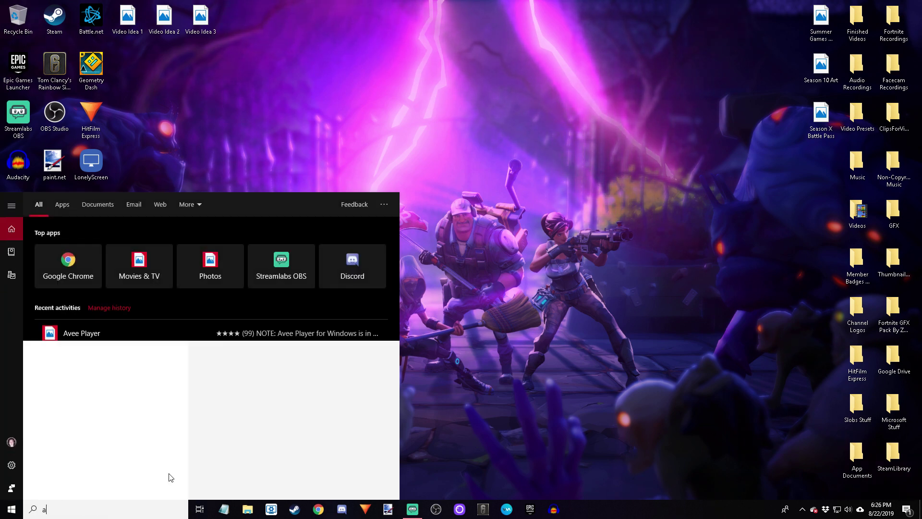
type("vee")
key("BackSpace")
key("BackSpace")
key("BackSpace")
key("BackSpace")
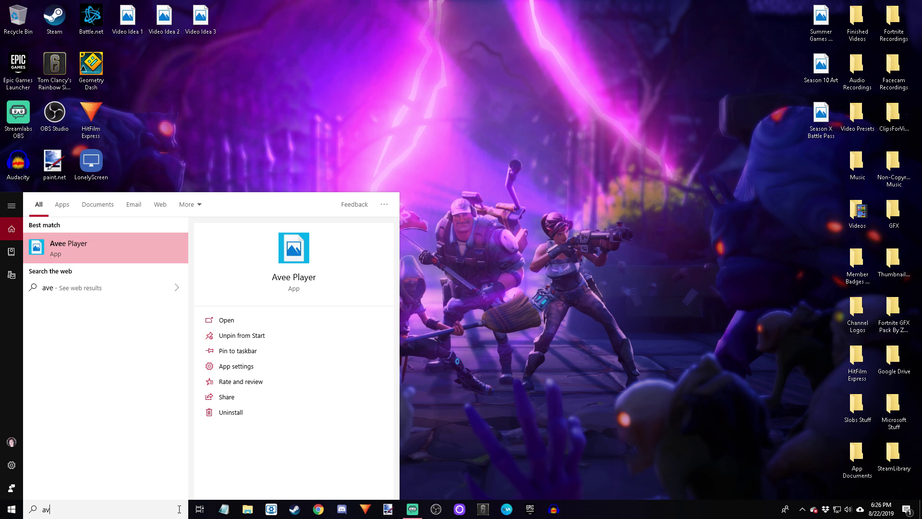
type("misc")
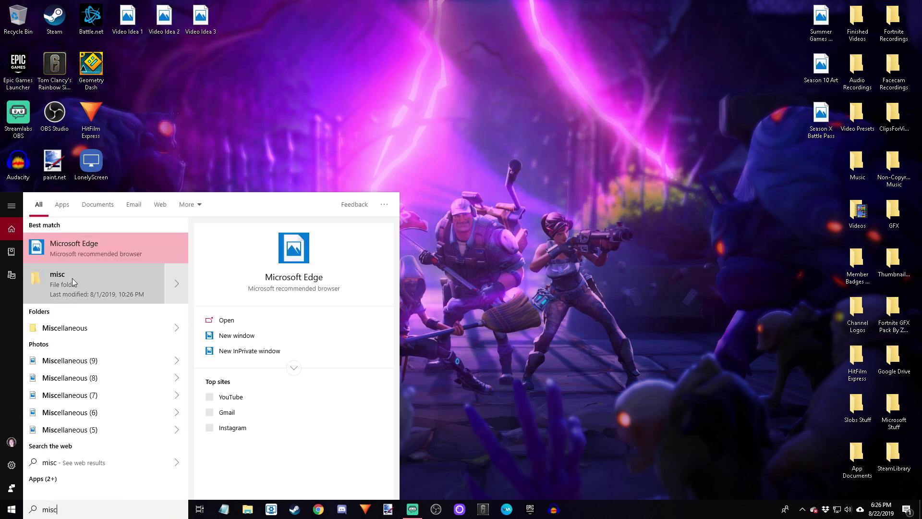
key("BackSpace")
key("BackSpace")
key("BackSpace")
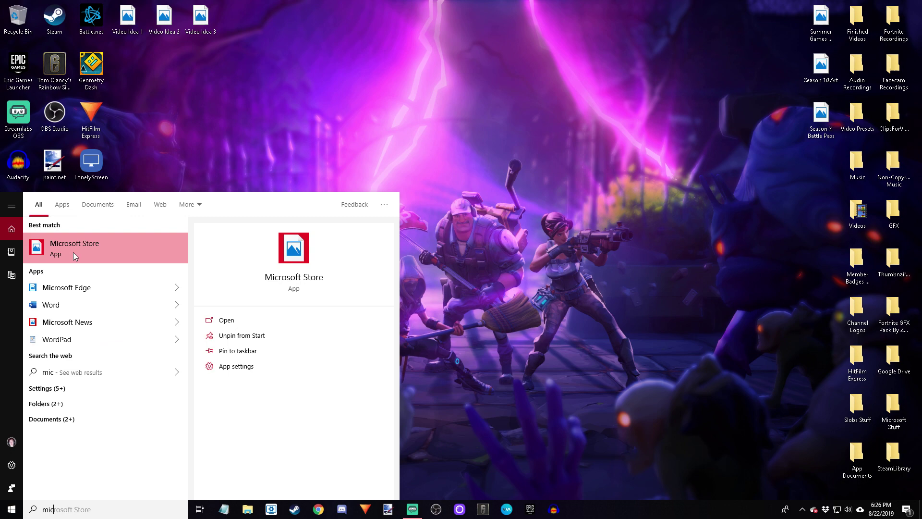
key("Return")
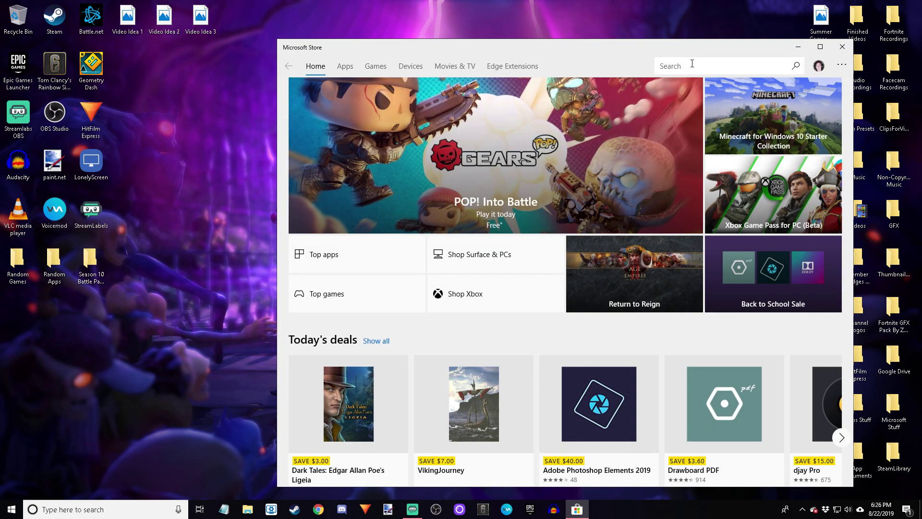
- Search the Store for 'avee' and open the Avee Player product page
left_click(692, 64)
type("avee")
key("Return")
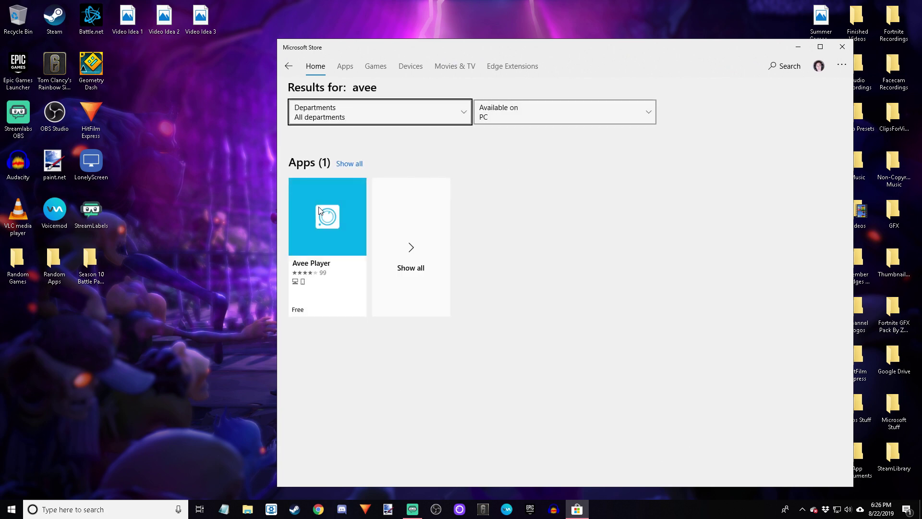
left_click(313, 227)
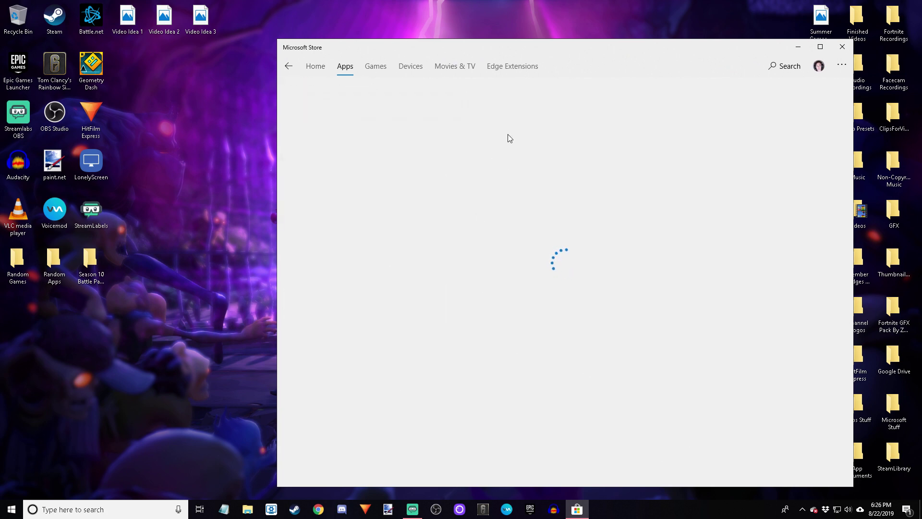
- Launch Avee Player and close the Microsoft Store window
left_click(753, 117)
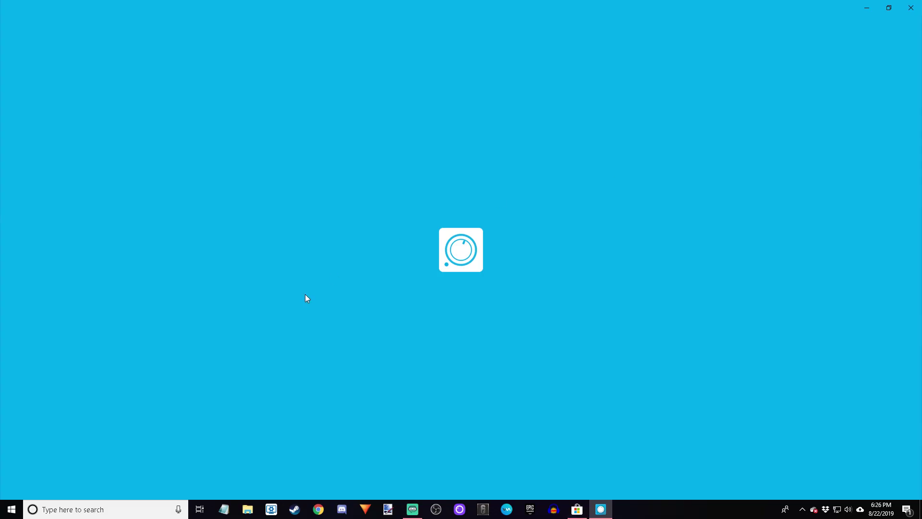
right_click(575, 512)
left_click(566, 486)
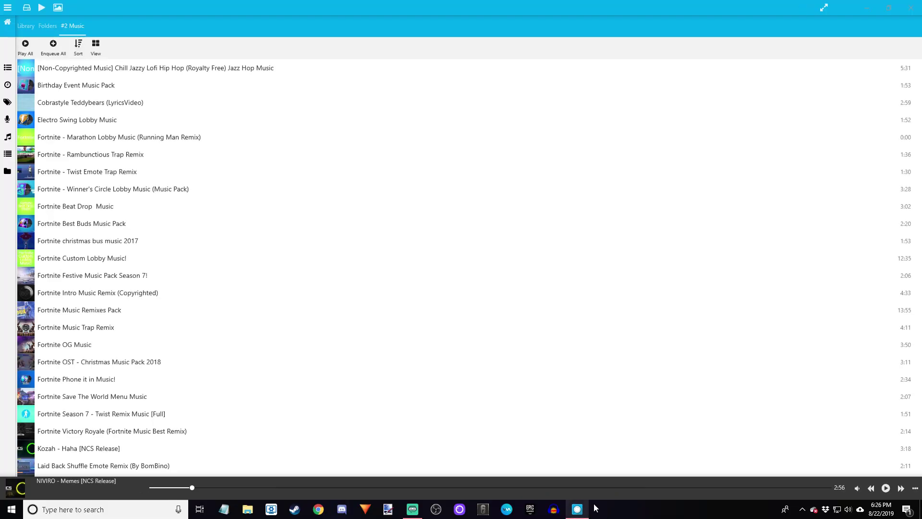
- In Library > Folders, cancel Add Folder, open D:\Music and play Chill Jazzy Lofi Hip Hop
left_click(6, 10)
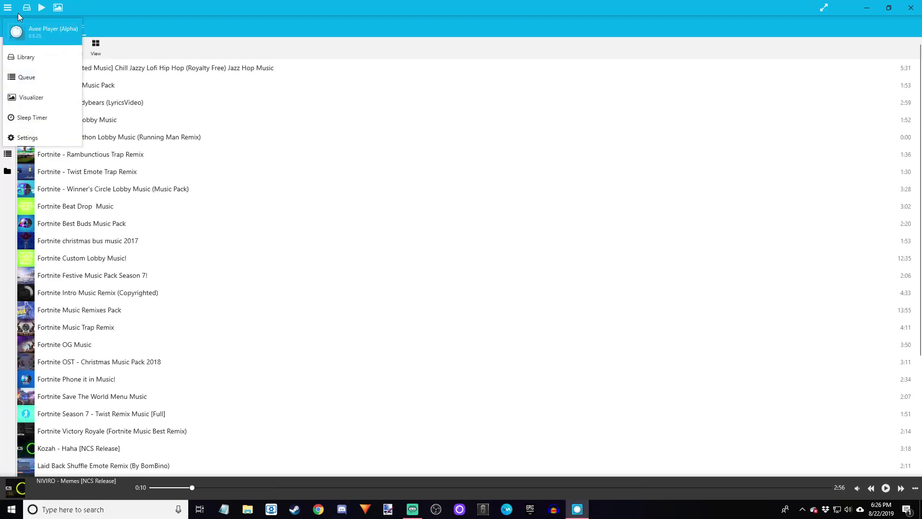
left_click(2, 26)
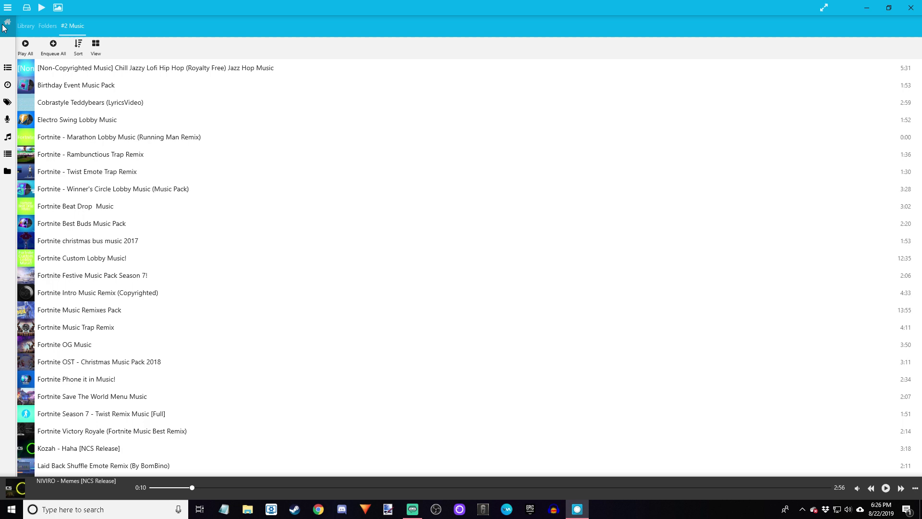
left_click(7, 24)
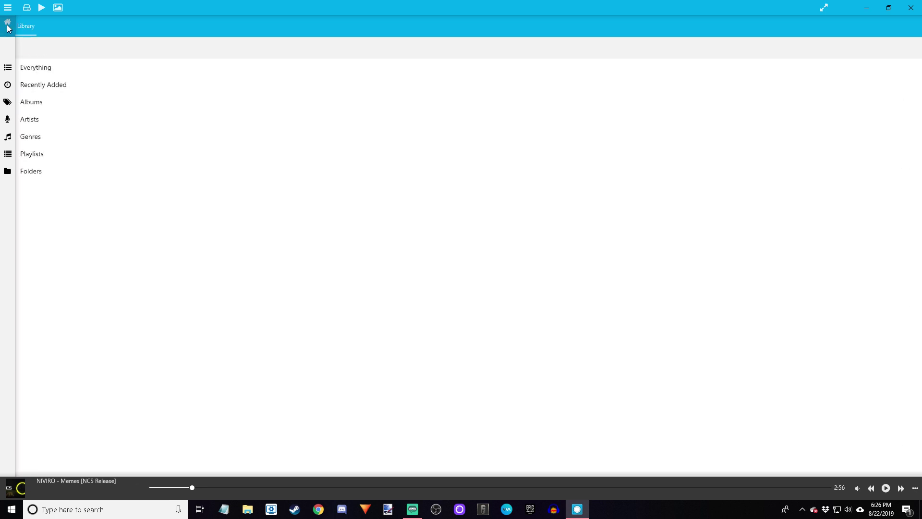
left_click(34, 171)
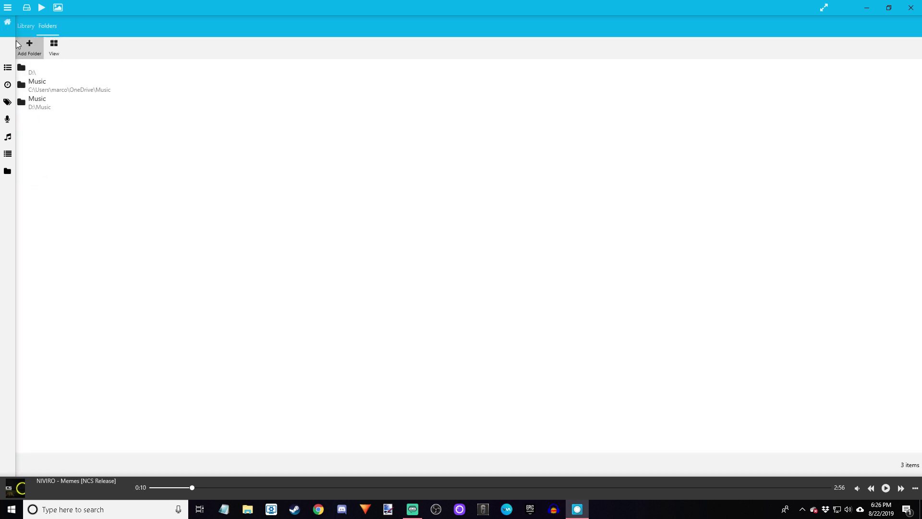
left_click(29, 47)
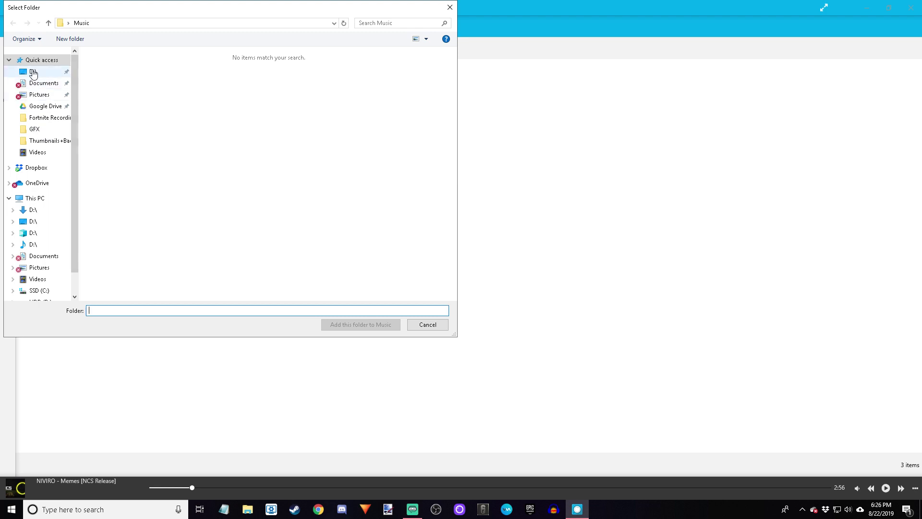
left_click(33, 72)
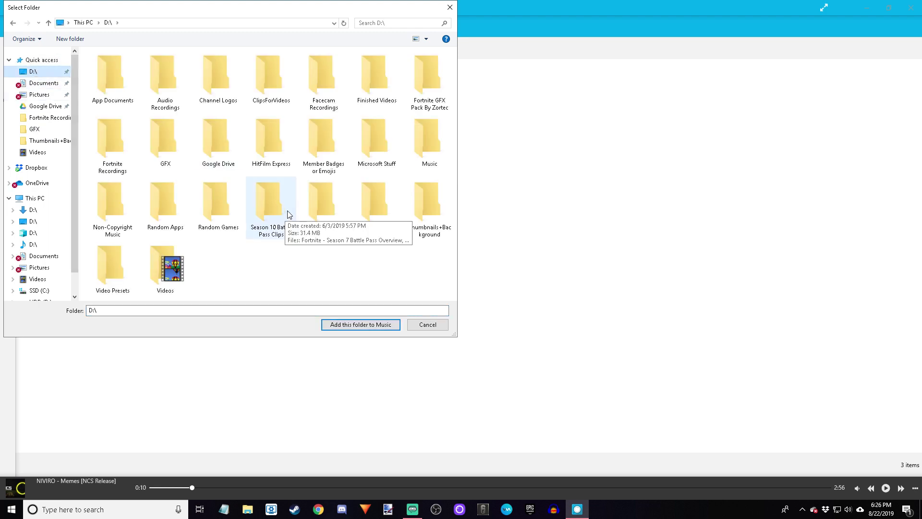
left_click(419, 327)
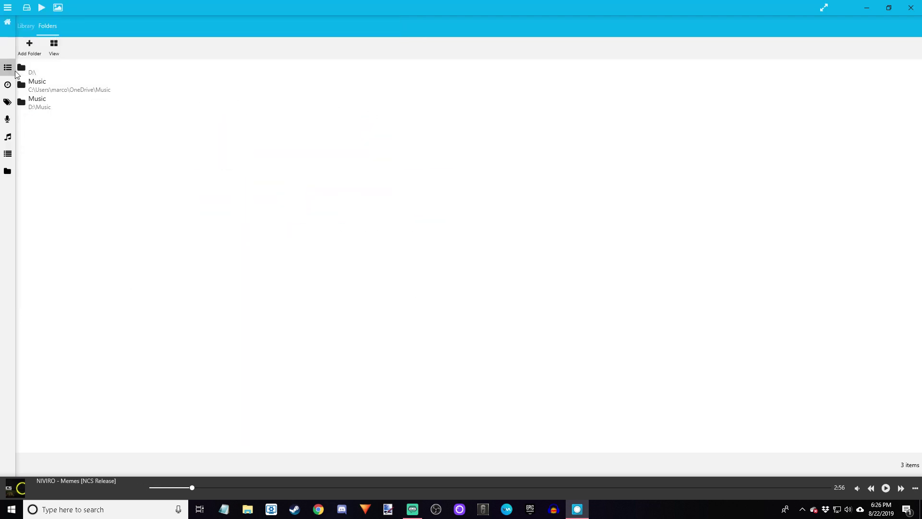
left_click(45, 101)
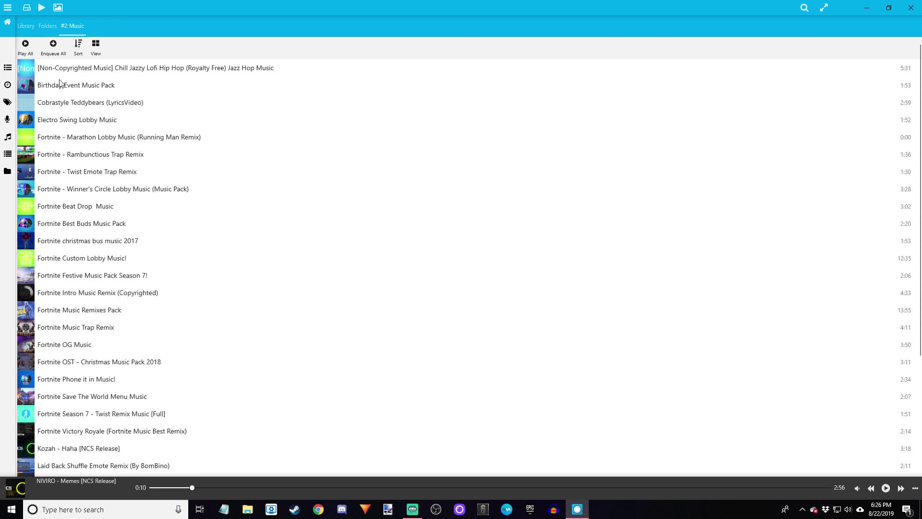
double_click(73, 71)
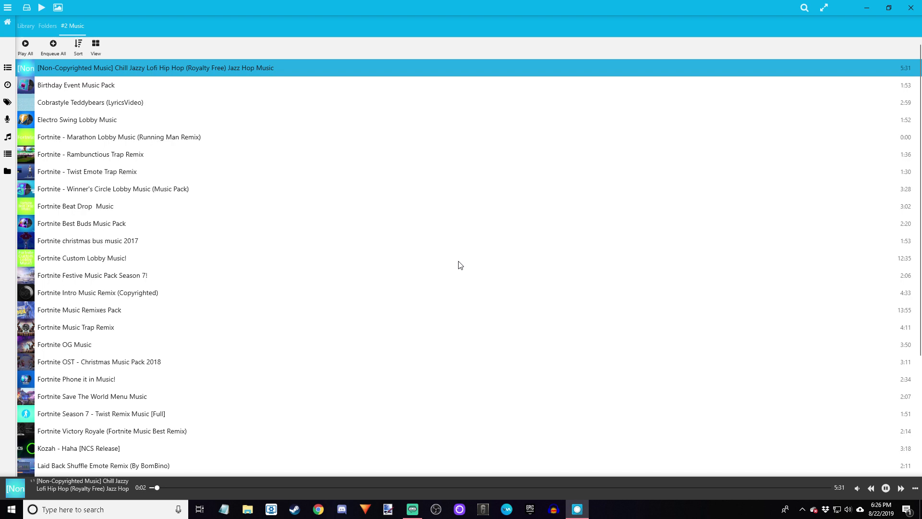
- Switch to the Visualizer view from the main menu and open the preset grid
left_click(7, 8)
left_click(38, 93)
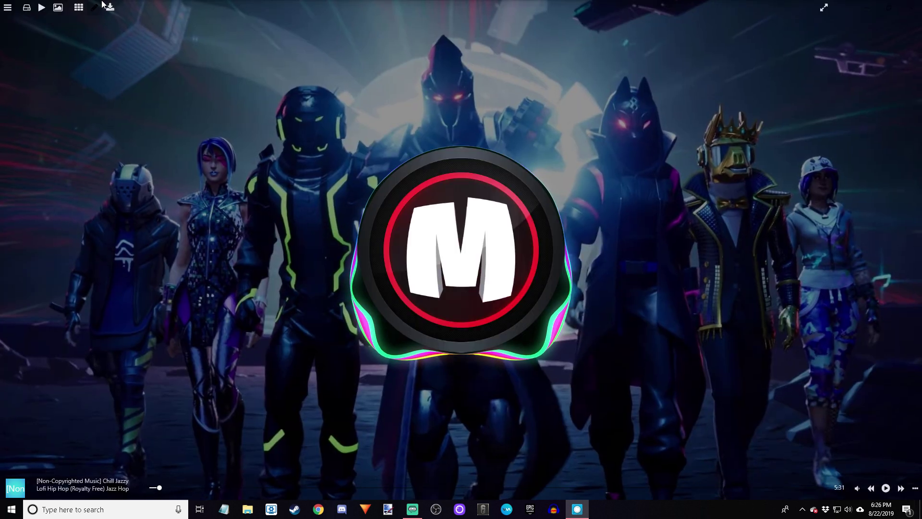
left_click(7, 7)
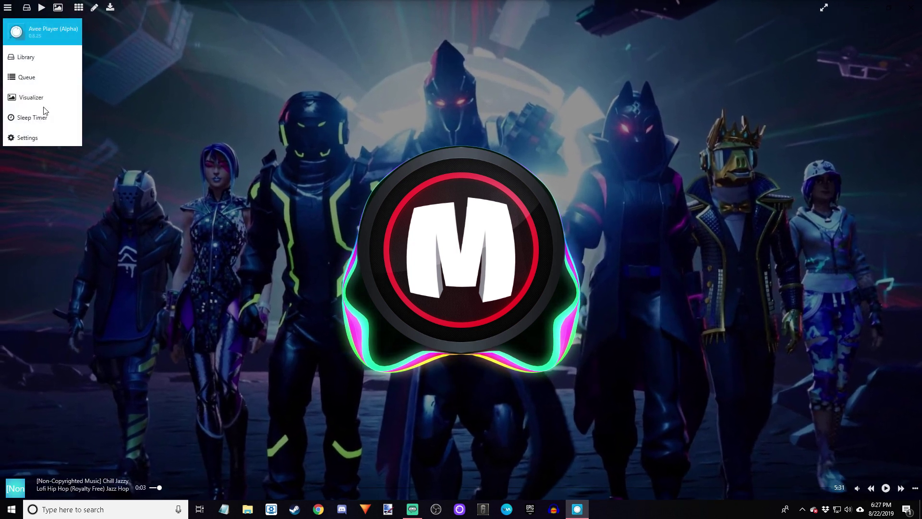
left_click(585, 122)
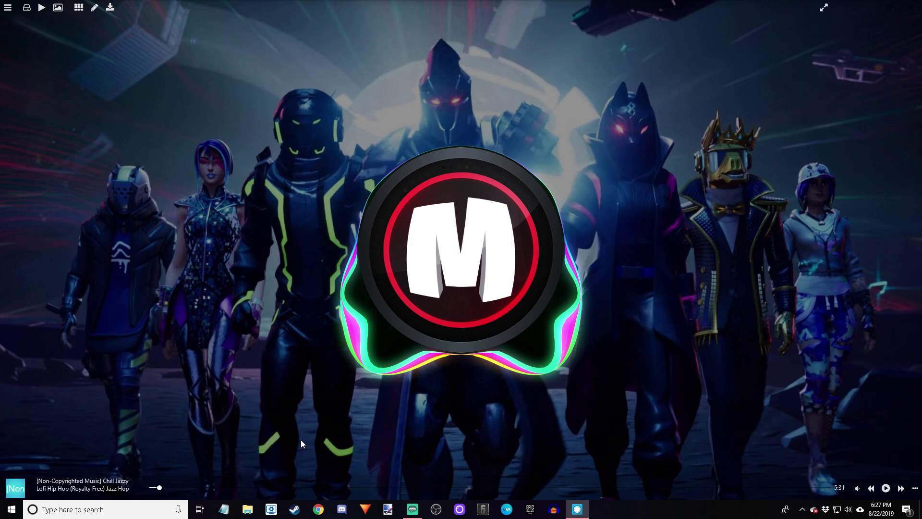
left_click(79, 8)
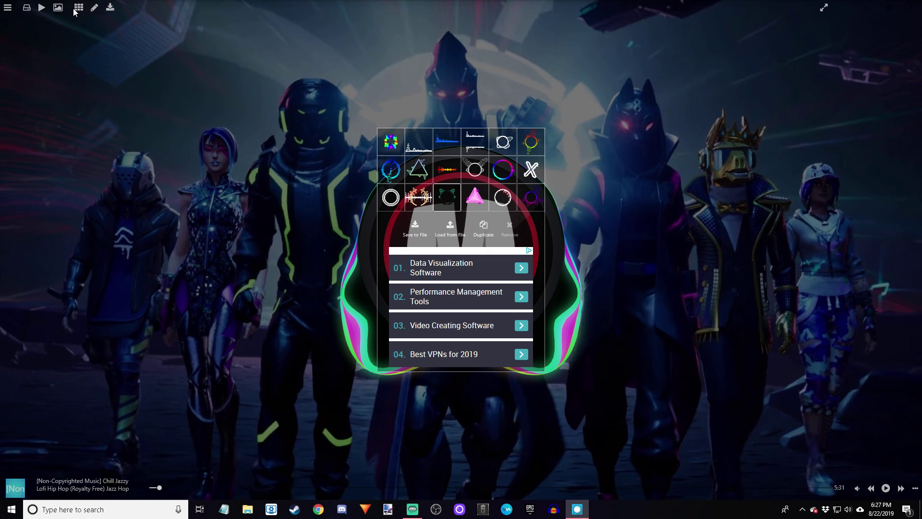
- Preview several presets, including the blue glowing spectrum and pink neon triangle
left_click(78, 9)
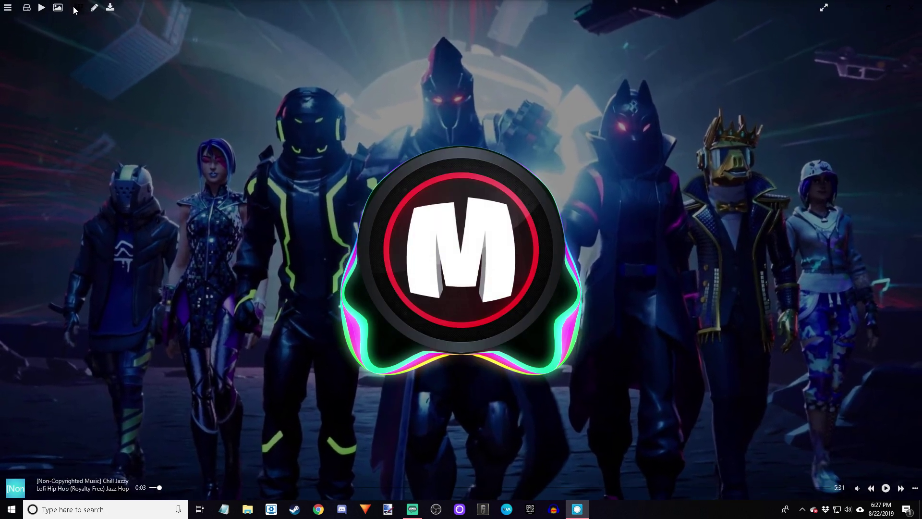
left_click(79, 7)
left_click(384, 137)
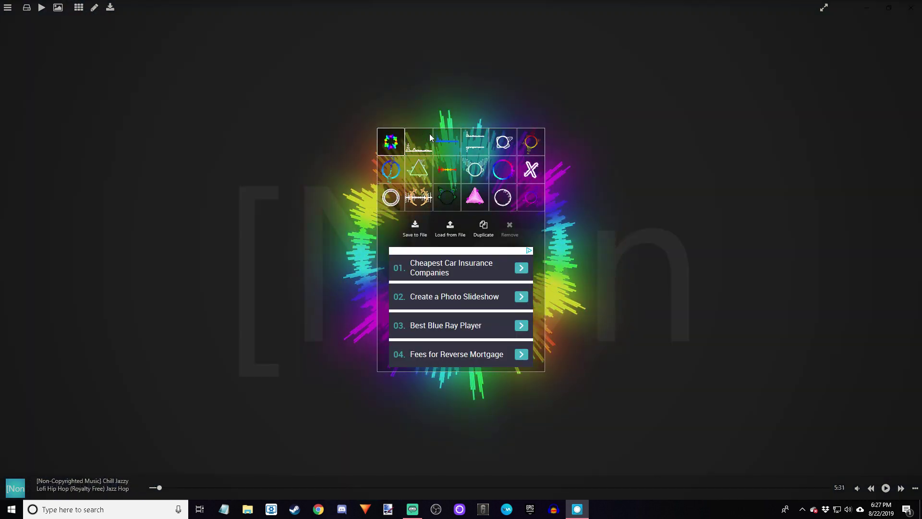
left_click(429, 134)
left_click(441, 143)
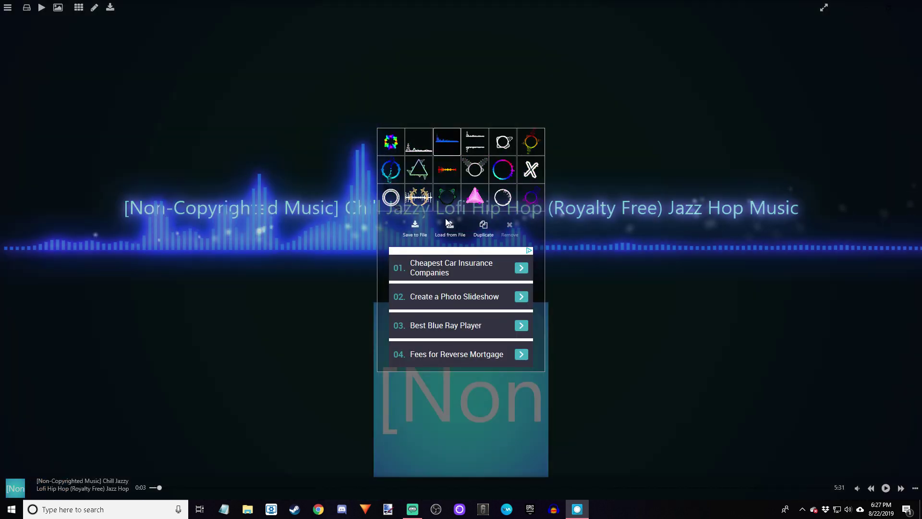
left_click(475, 196)
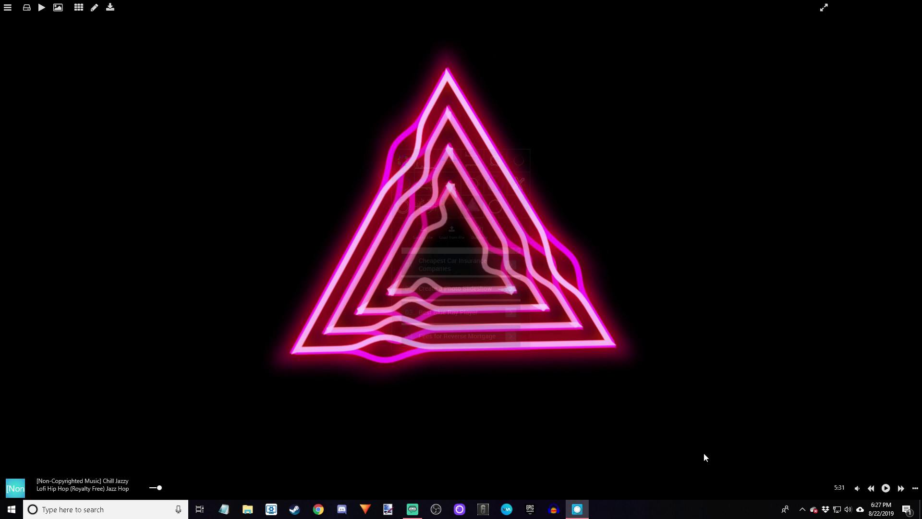
- Play and pause the track, reselect the logo circle preset, and close the grid
left_click(883, 487)
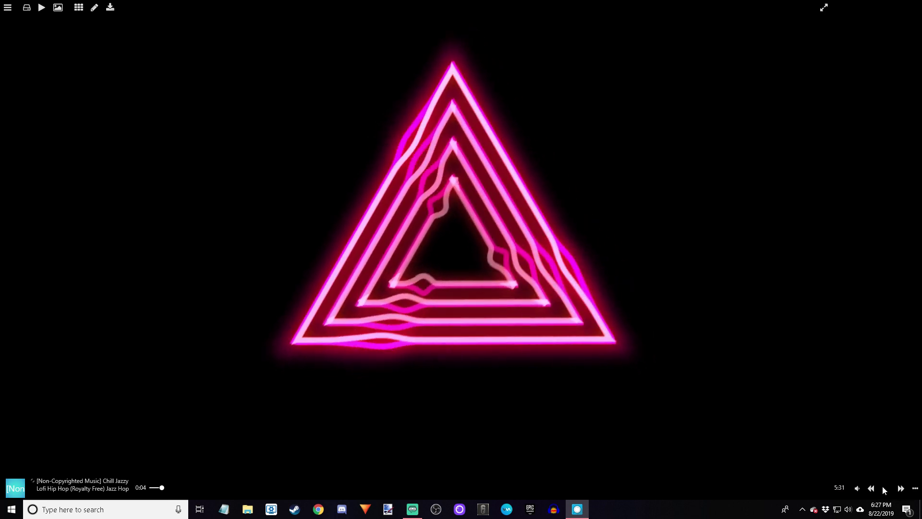
left_click(884, 486)
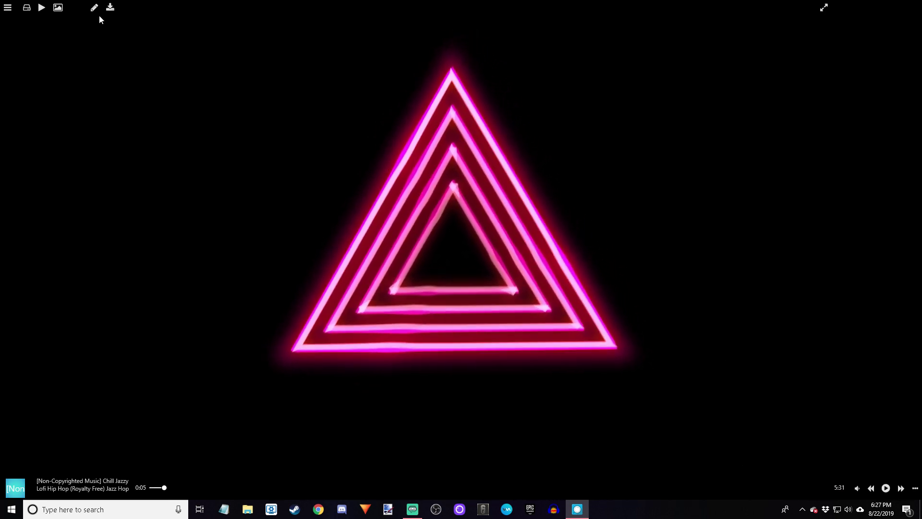
left_click(447, 197)
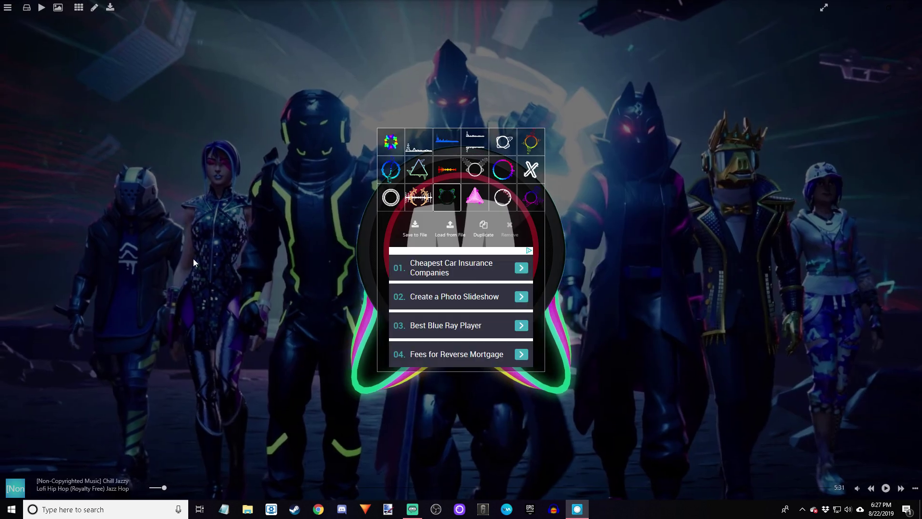
left_click(193, 262)
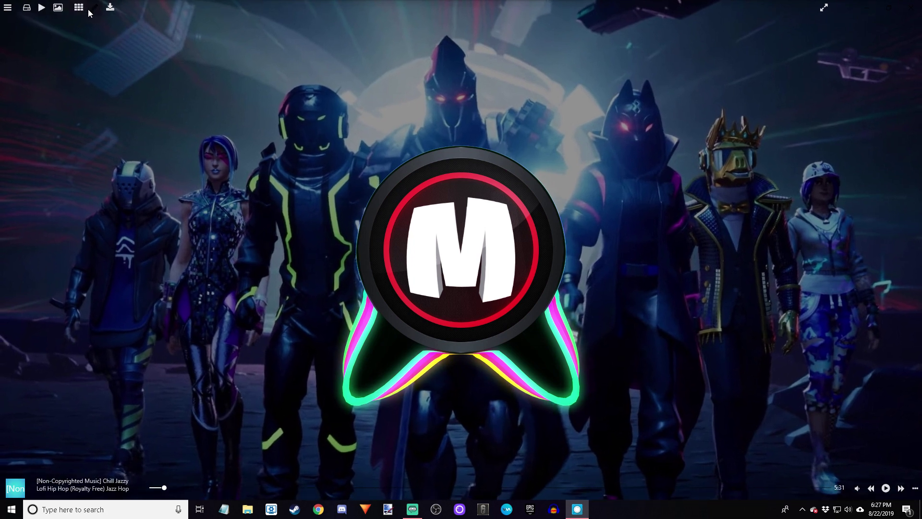
- In the layer editor, open the Image layer's Custom Image picker to choose a replacement file
left_click(91, 11)
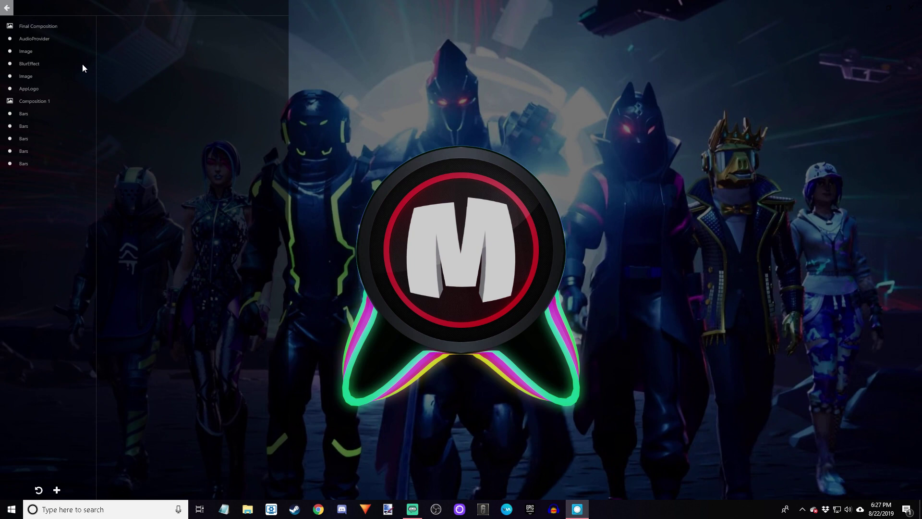
left_click(27, 52)
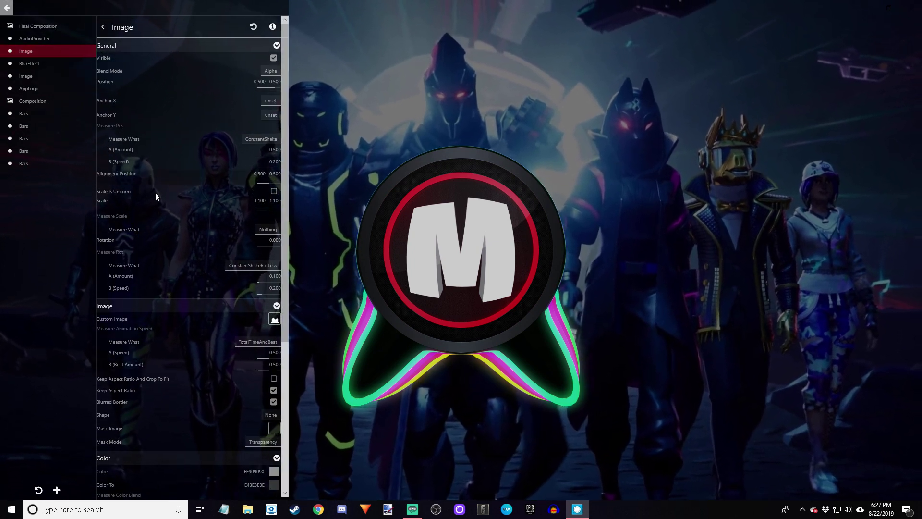
scroll(224, 261, "down", 3)
scroll(259, 431, "down", 6)
scroll(263, 258, "up", 10)
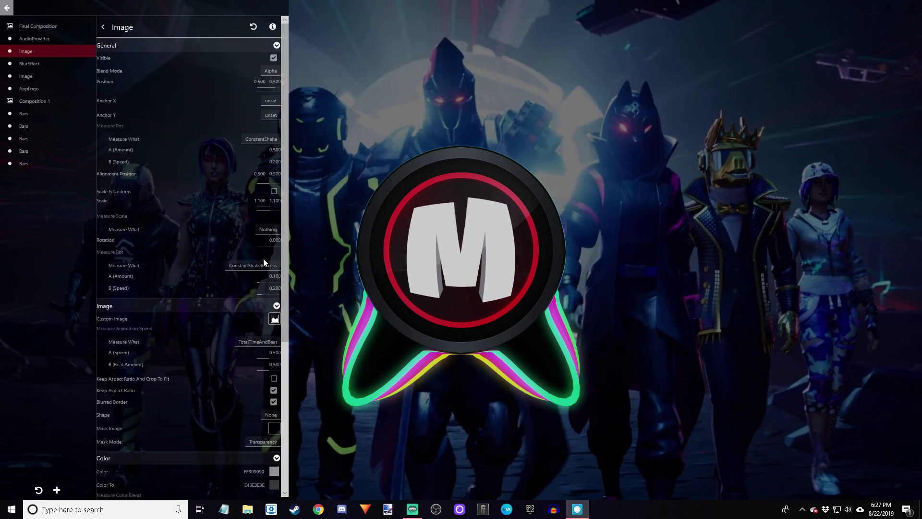
left_click(273, 318)
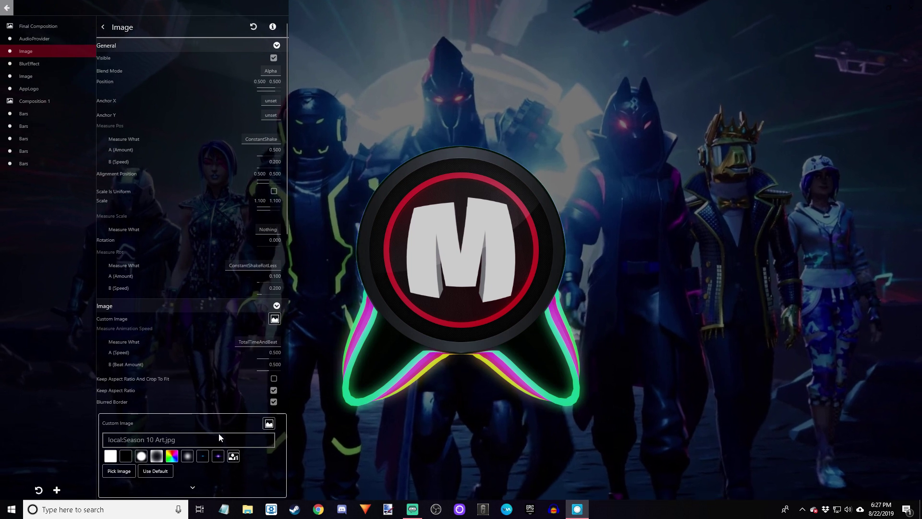
left_click(111, 471)
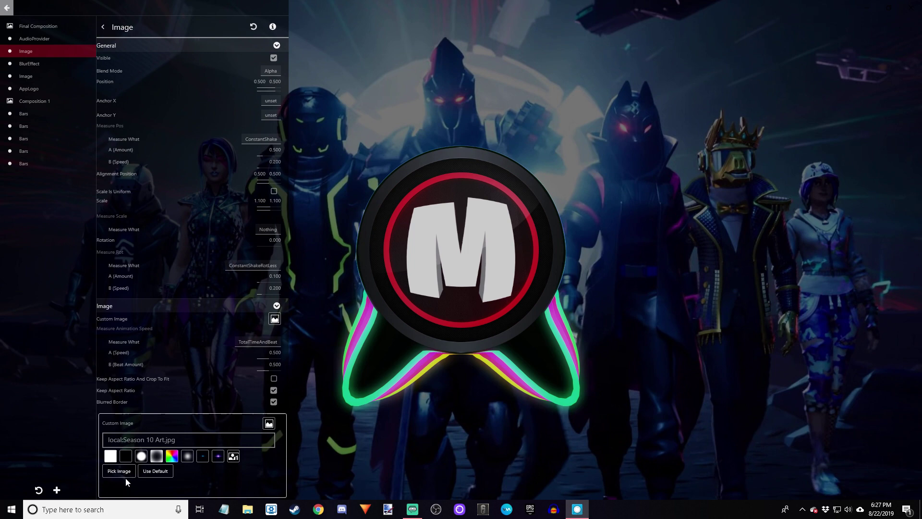
- Load Shoot Through Wall from the Videos folder as the background layer's custom image
left_click(134, 473)
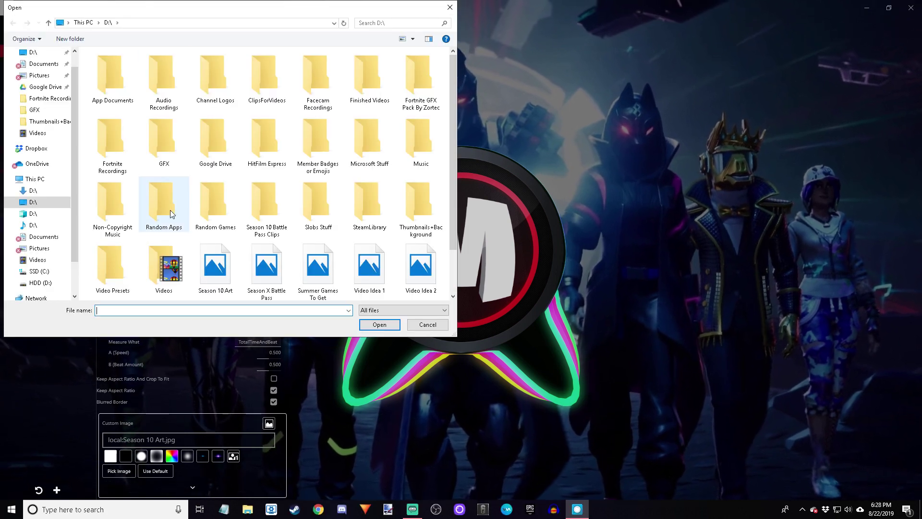
scroll(171, 214, "down", 1)
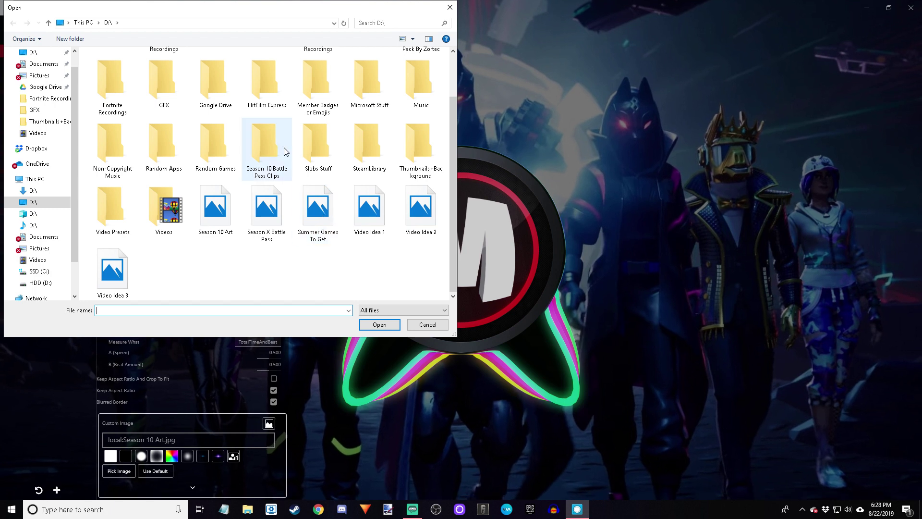
double_click(164, 209)
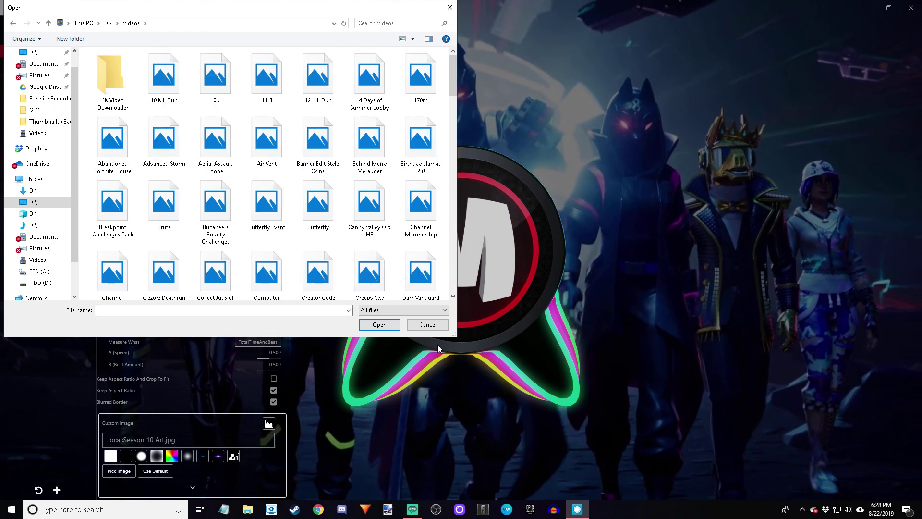
left_click(423, 324)
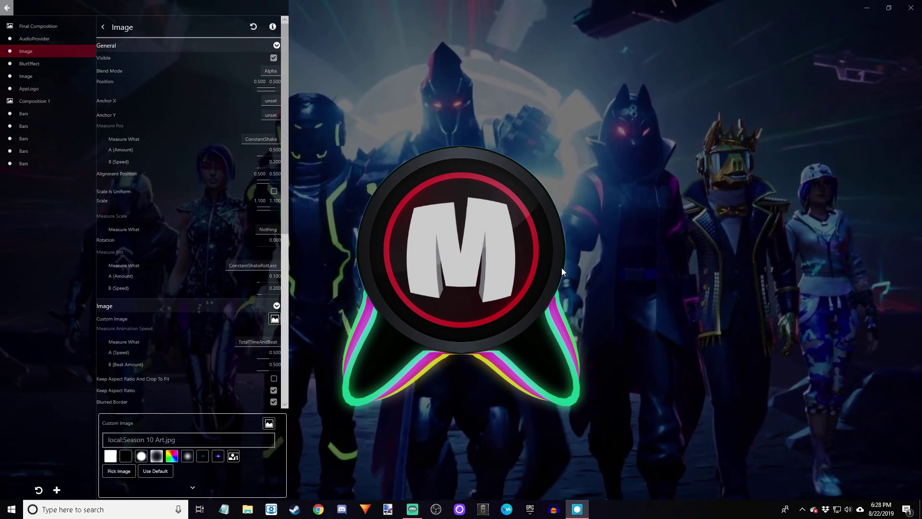
scroll(169, 221, "down", 2)
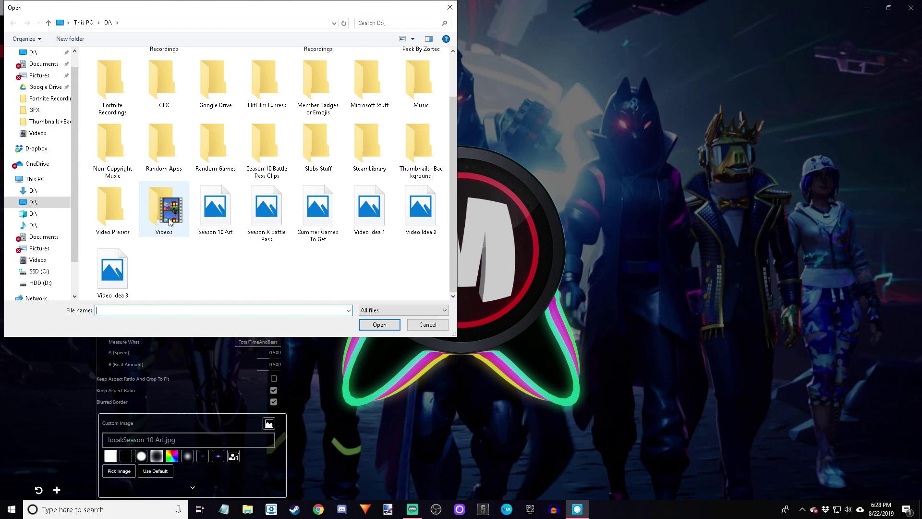
scroll(165, 222, "up", 2)
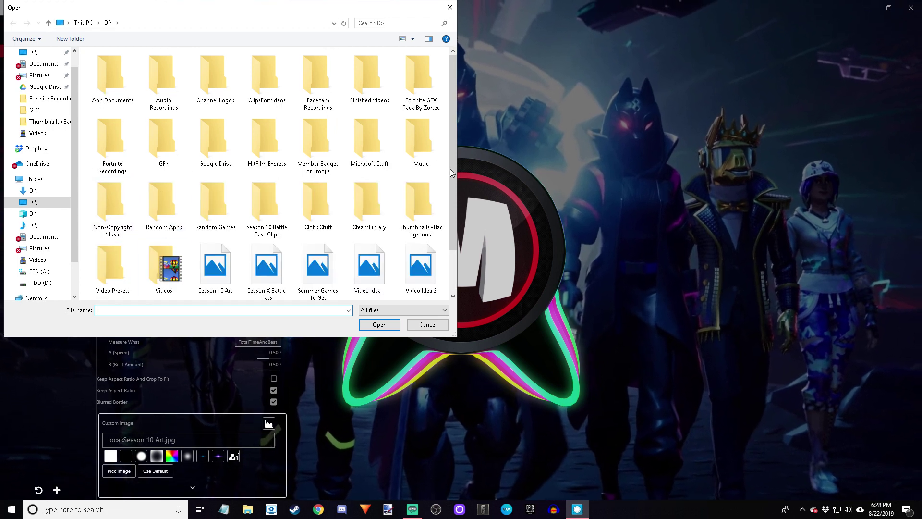
double_click(156, 260)
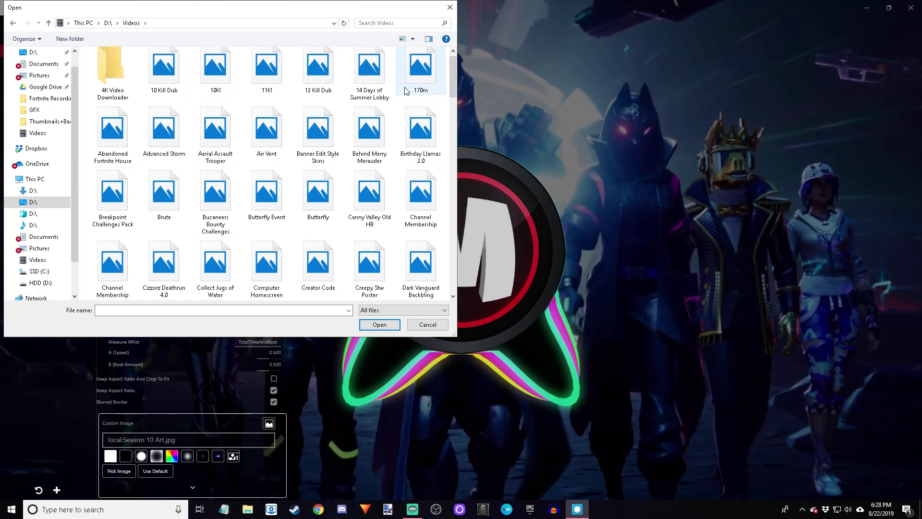
scroll(403, 93, "down", 10)
scroll(405, 90, "down", 10)
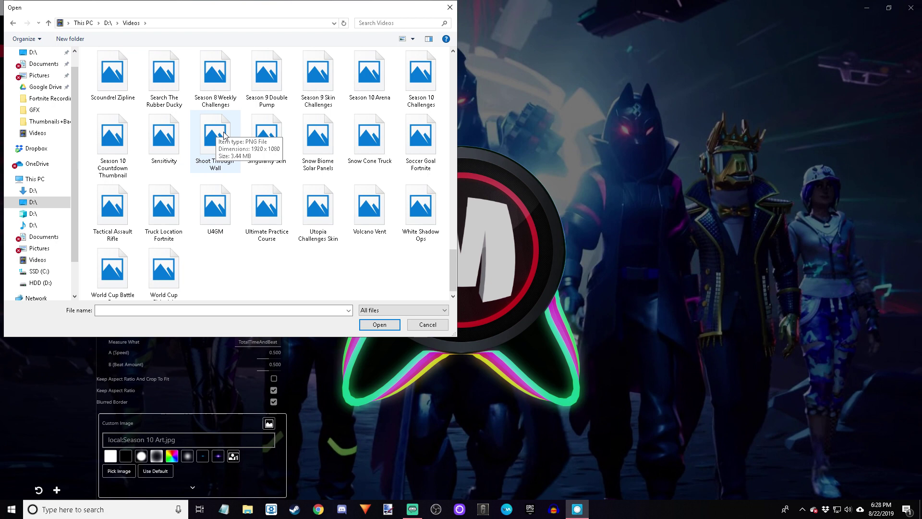
left_click(205, 131)
double_click(204, 132)
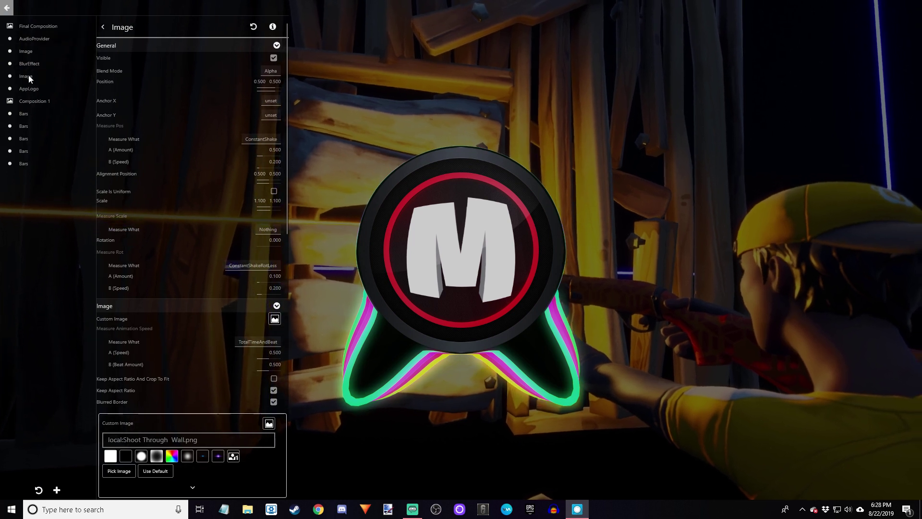
- Browse D:\Channel Logos but cancel to keep the logo, then exit the template editor
left_click(28, 75)
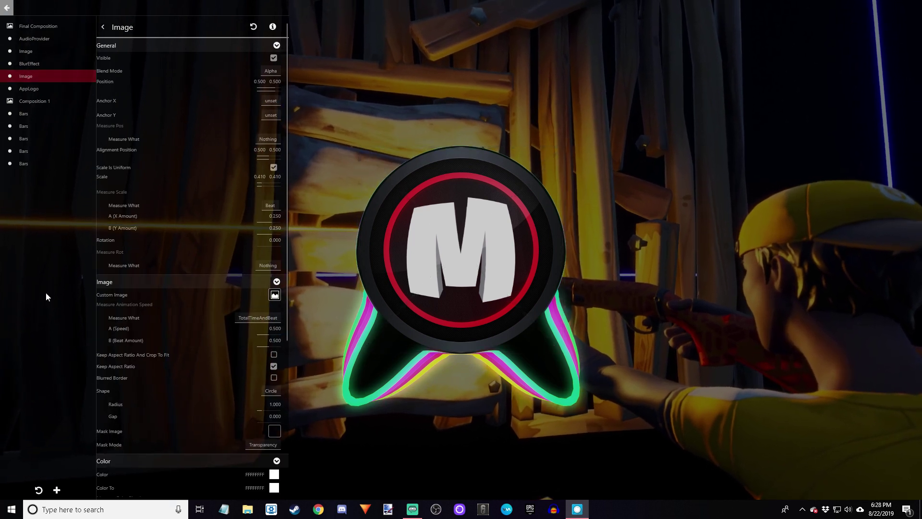
left_click(274, 295)
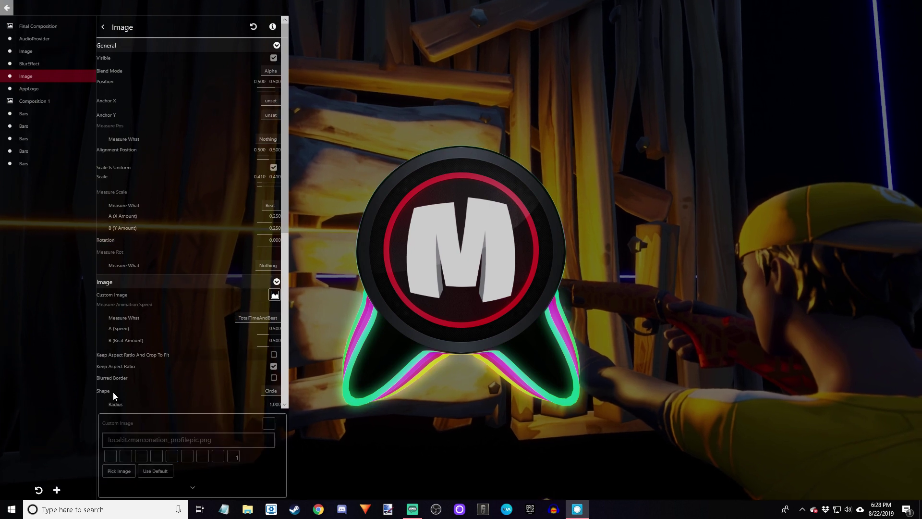
left_click(115, 471)
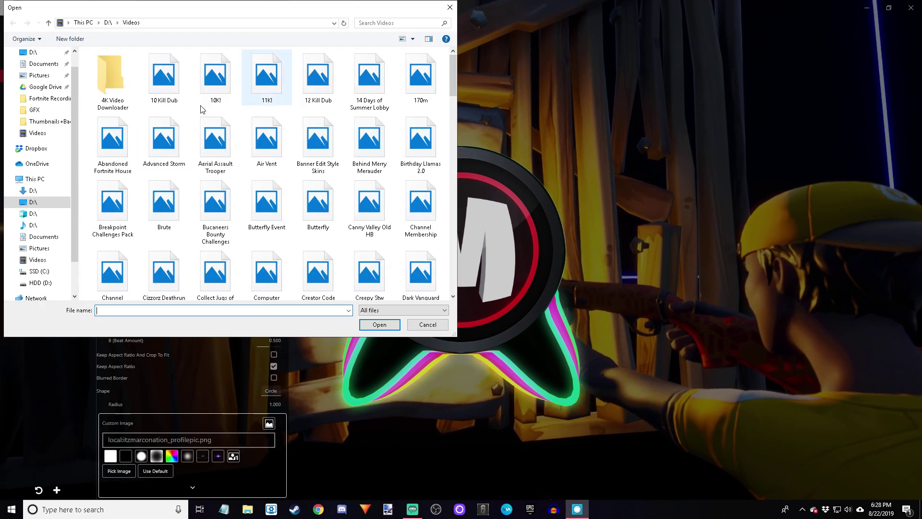
left_click(49, 206)
double_click(206, 78)
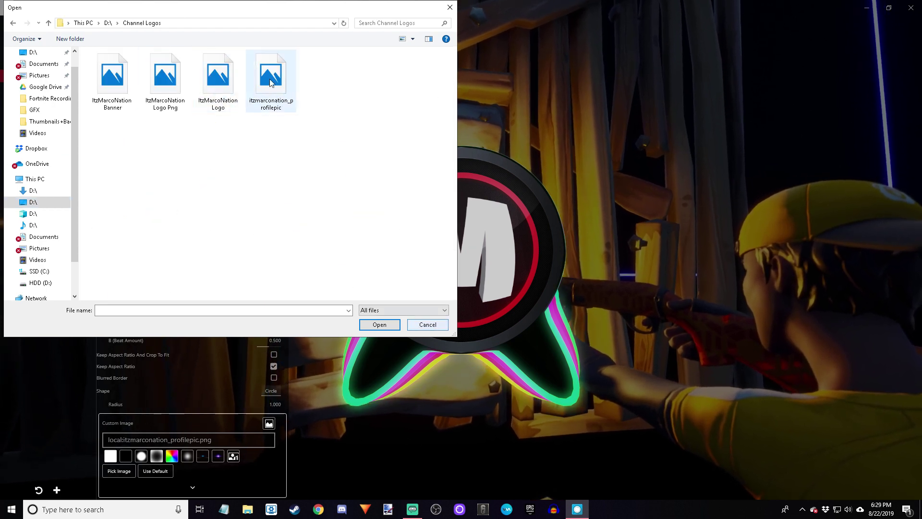
left_click(426, 325)
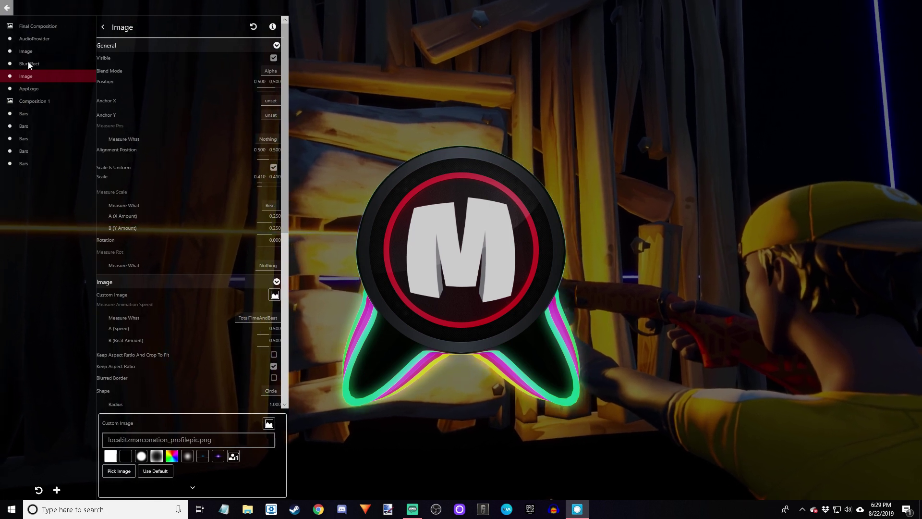
left_click(27, 61)
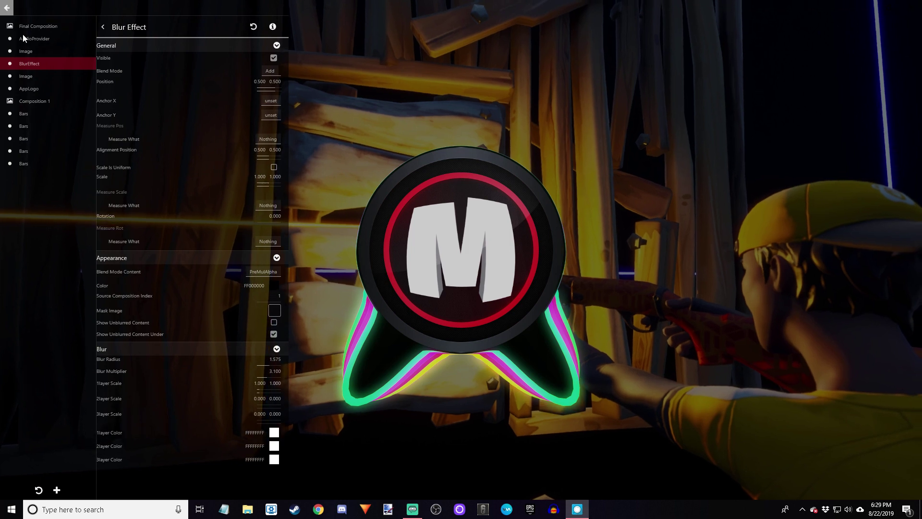
left_click(10, 8)
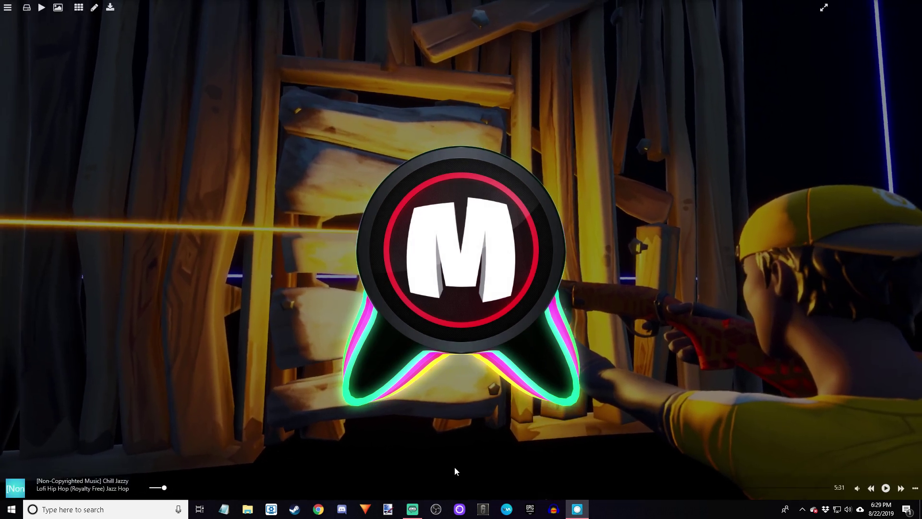
- Play the track, seek to 1:46 of 5:31, and pause it
left_click(886, 488)
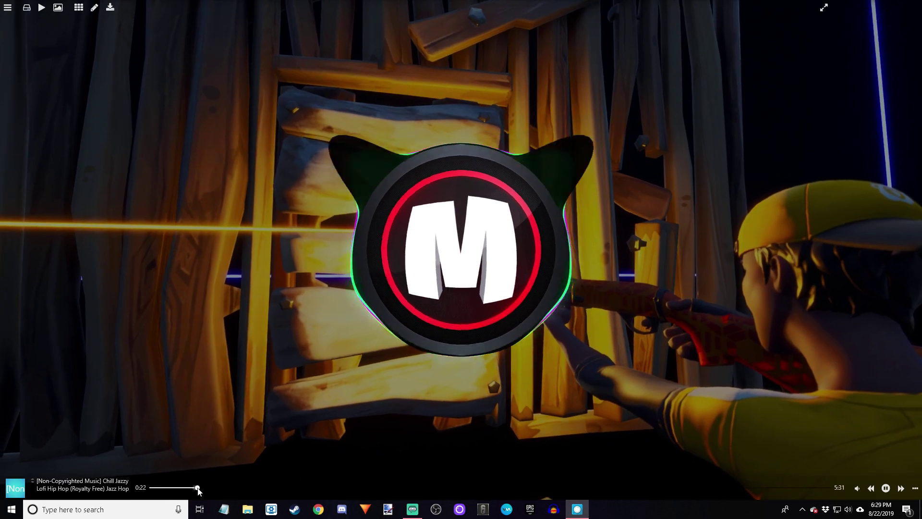
left_click_drag(464, 481, 355, 488)
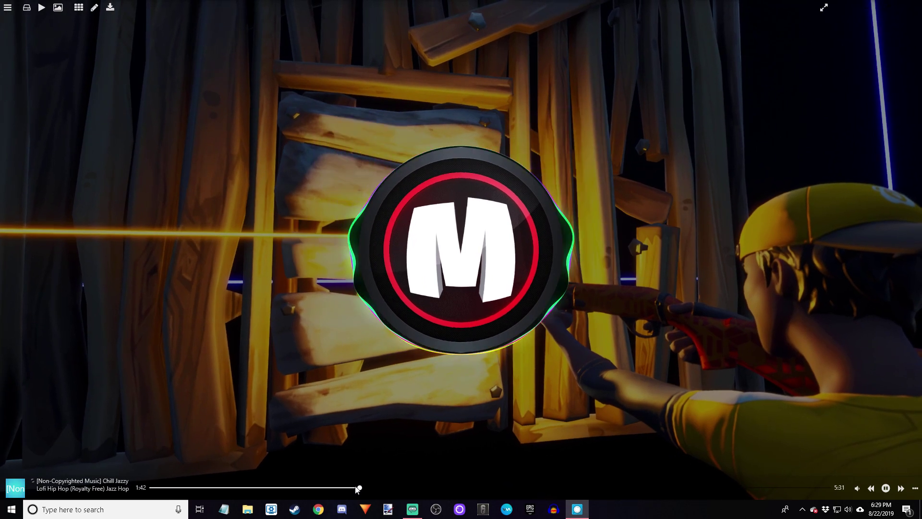
left_click(884, 489)
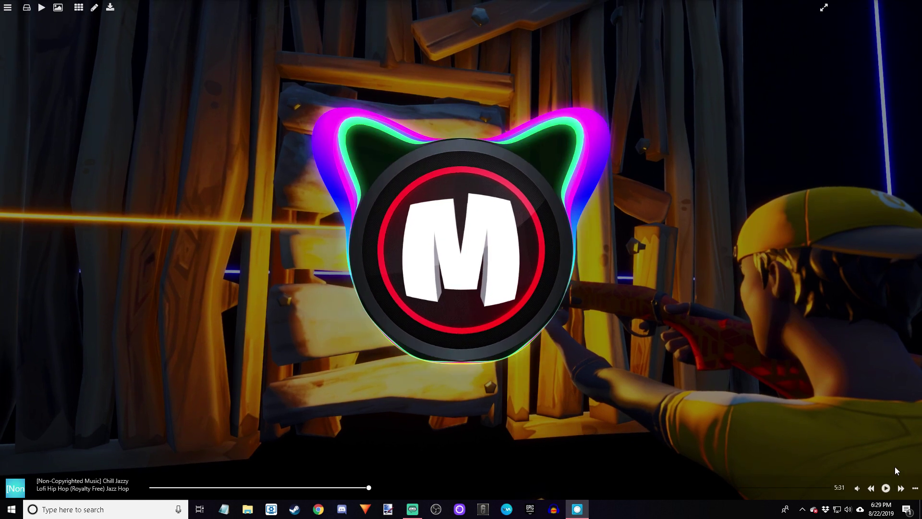
- Export the visualizer as a 1920×1080, 30 fps MP4 saved to the root of drive D:
left_click(110, 7)
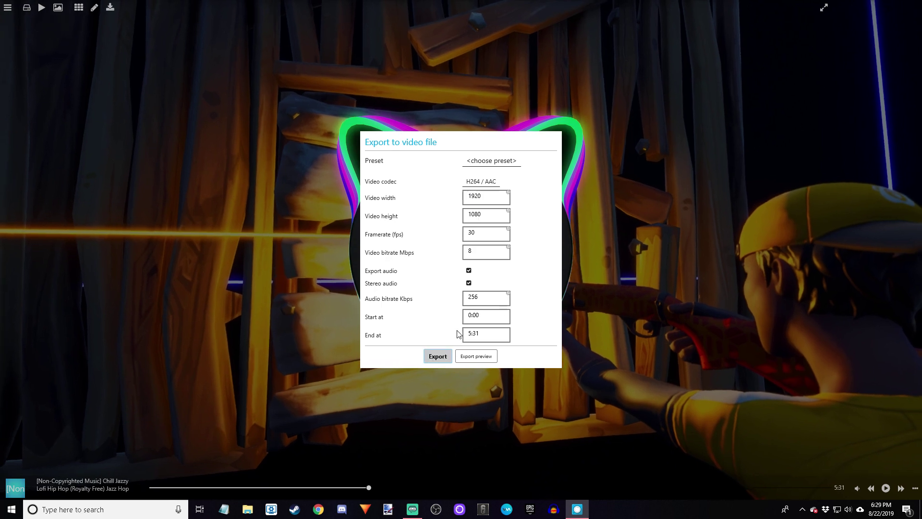
left_click(440, 360)
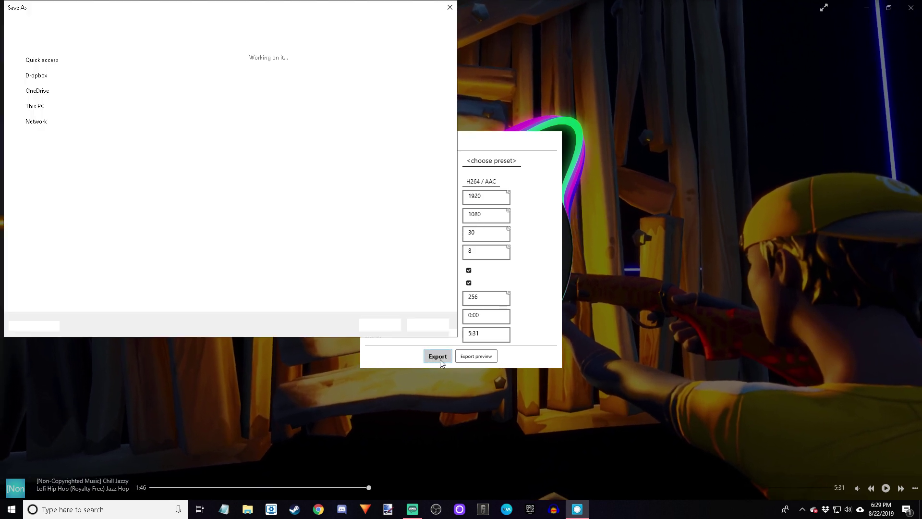
left_click(42, 221)
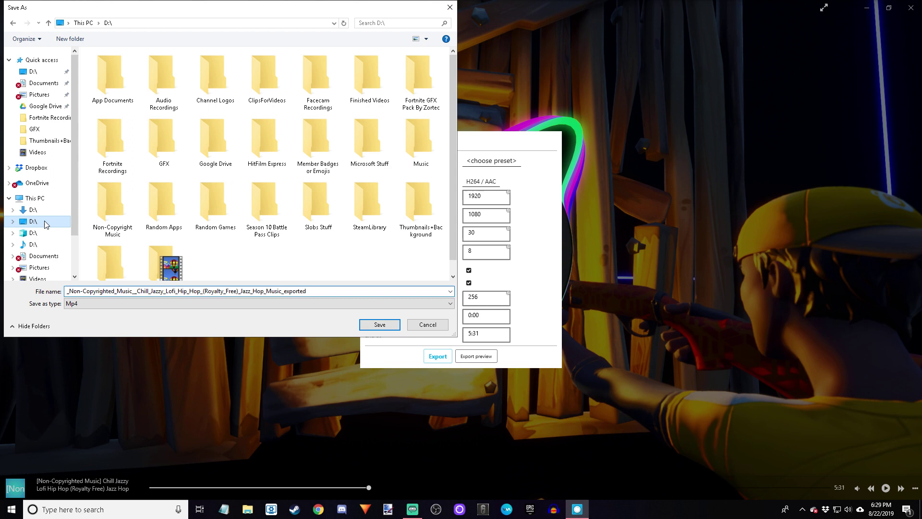
key("Return")
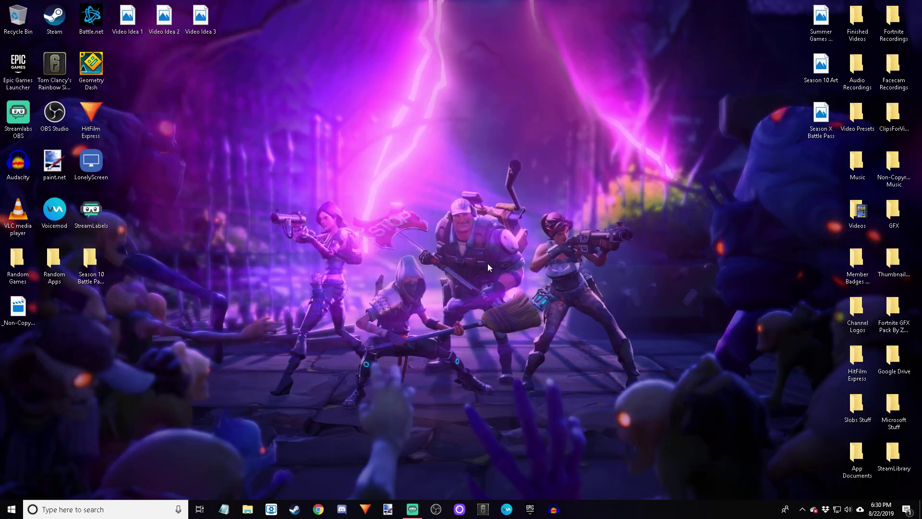
- Relaunch Avee Player through an 'av' search and switch to the full-screen logo visualizer
left_click(127, 508)
type("avee")
left_click(65, 260)
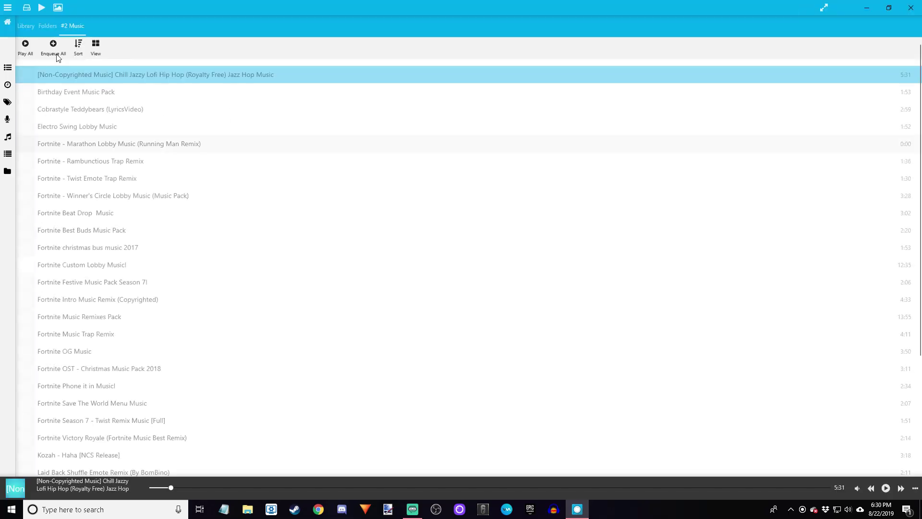
scroll(84, 184, "down", 5)
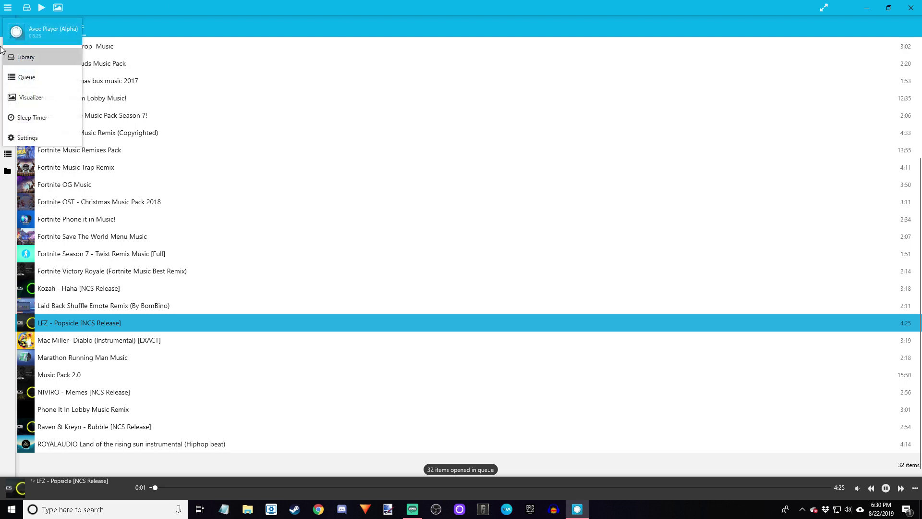
left_click(22, 96)
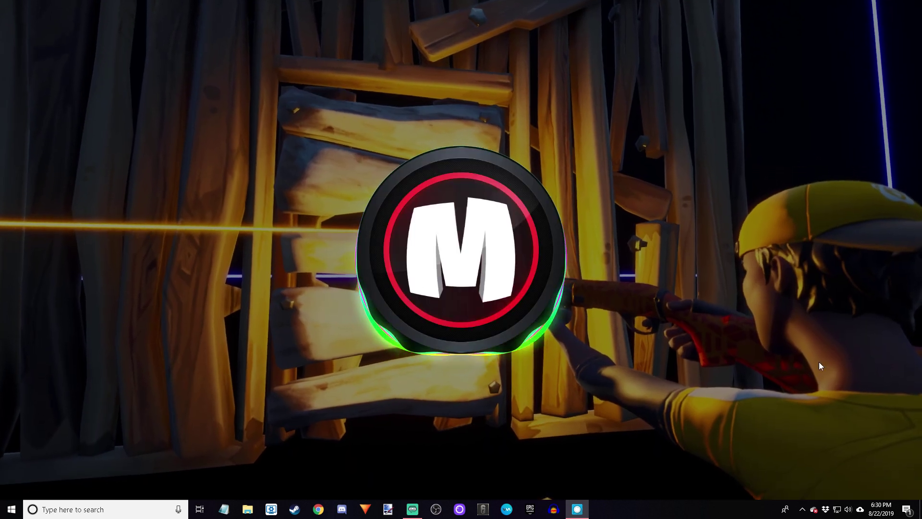
- Play LFZ - Popsicle from 0:32, pause around 0:37, then close Avee Player
left_click(885, 488)
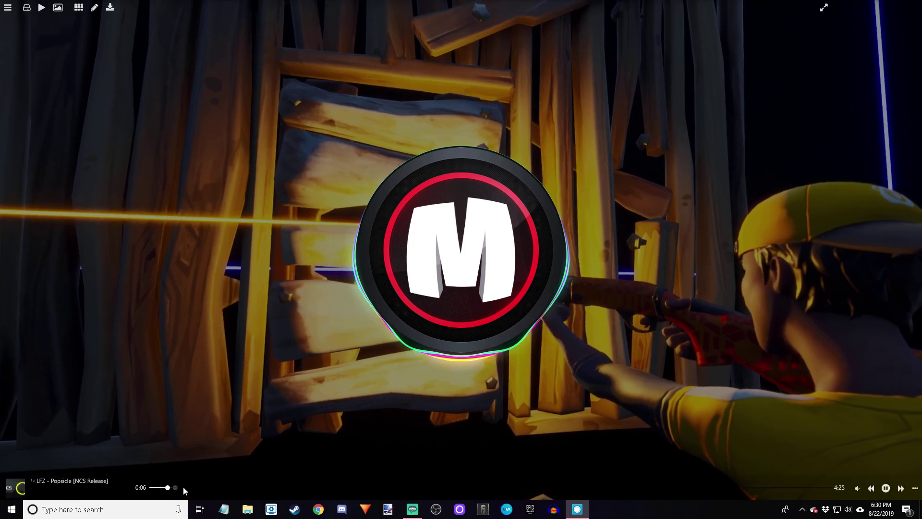
left_click(233, 487)
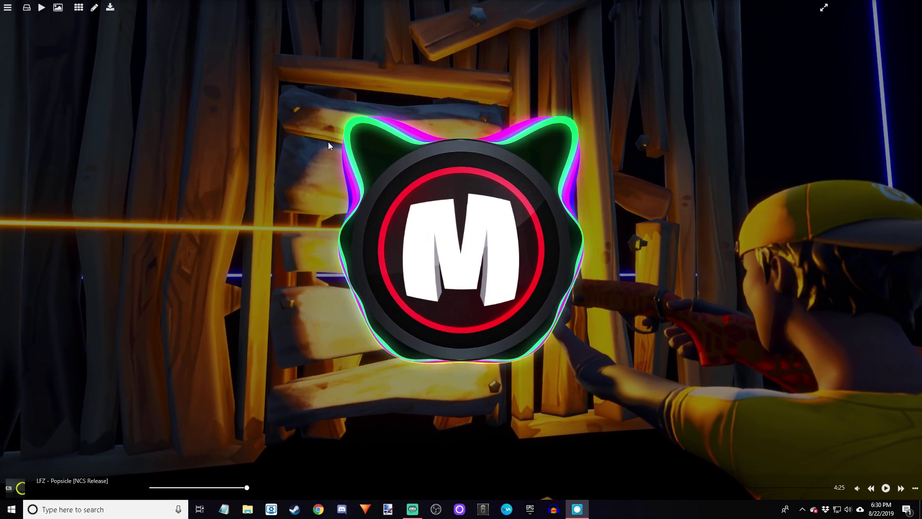
left_click(326, 264)
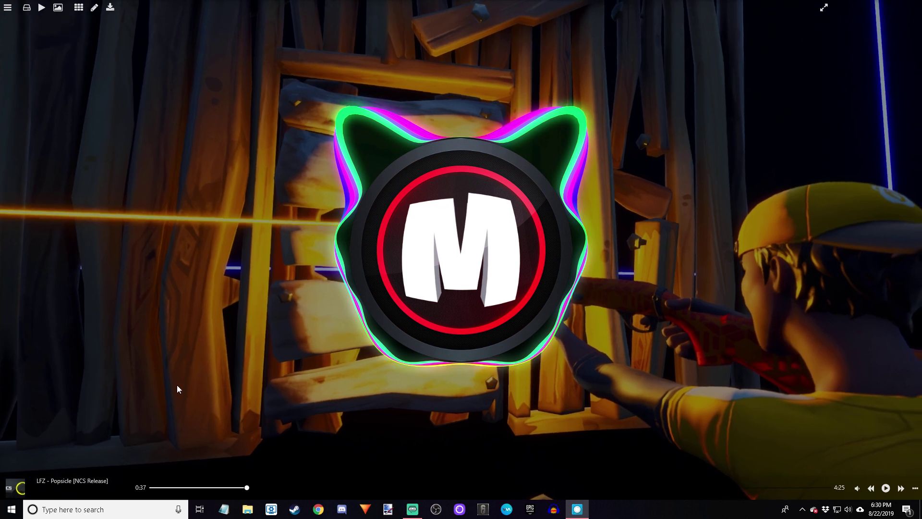
key("alt+F4")
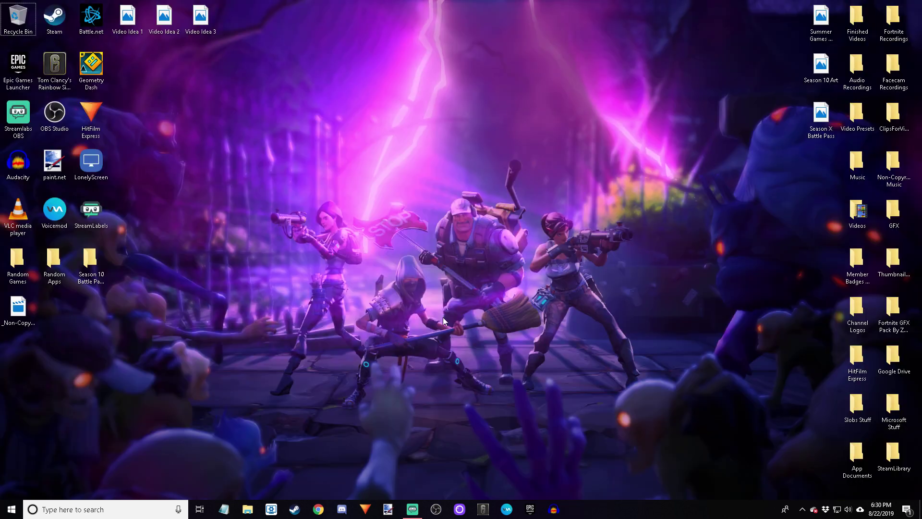